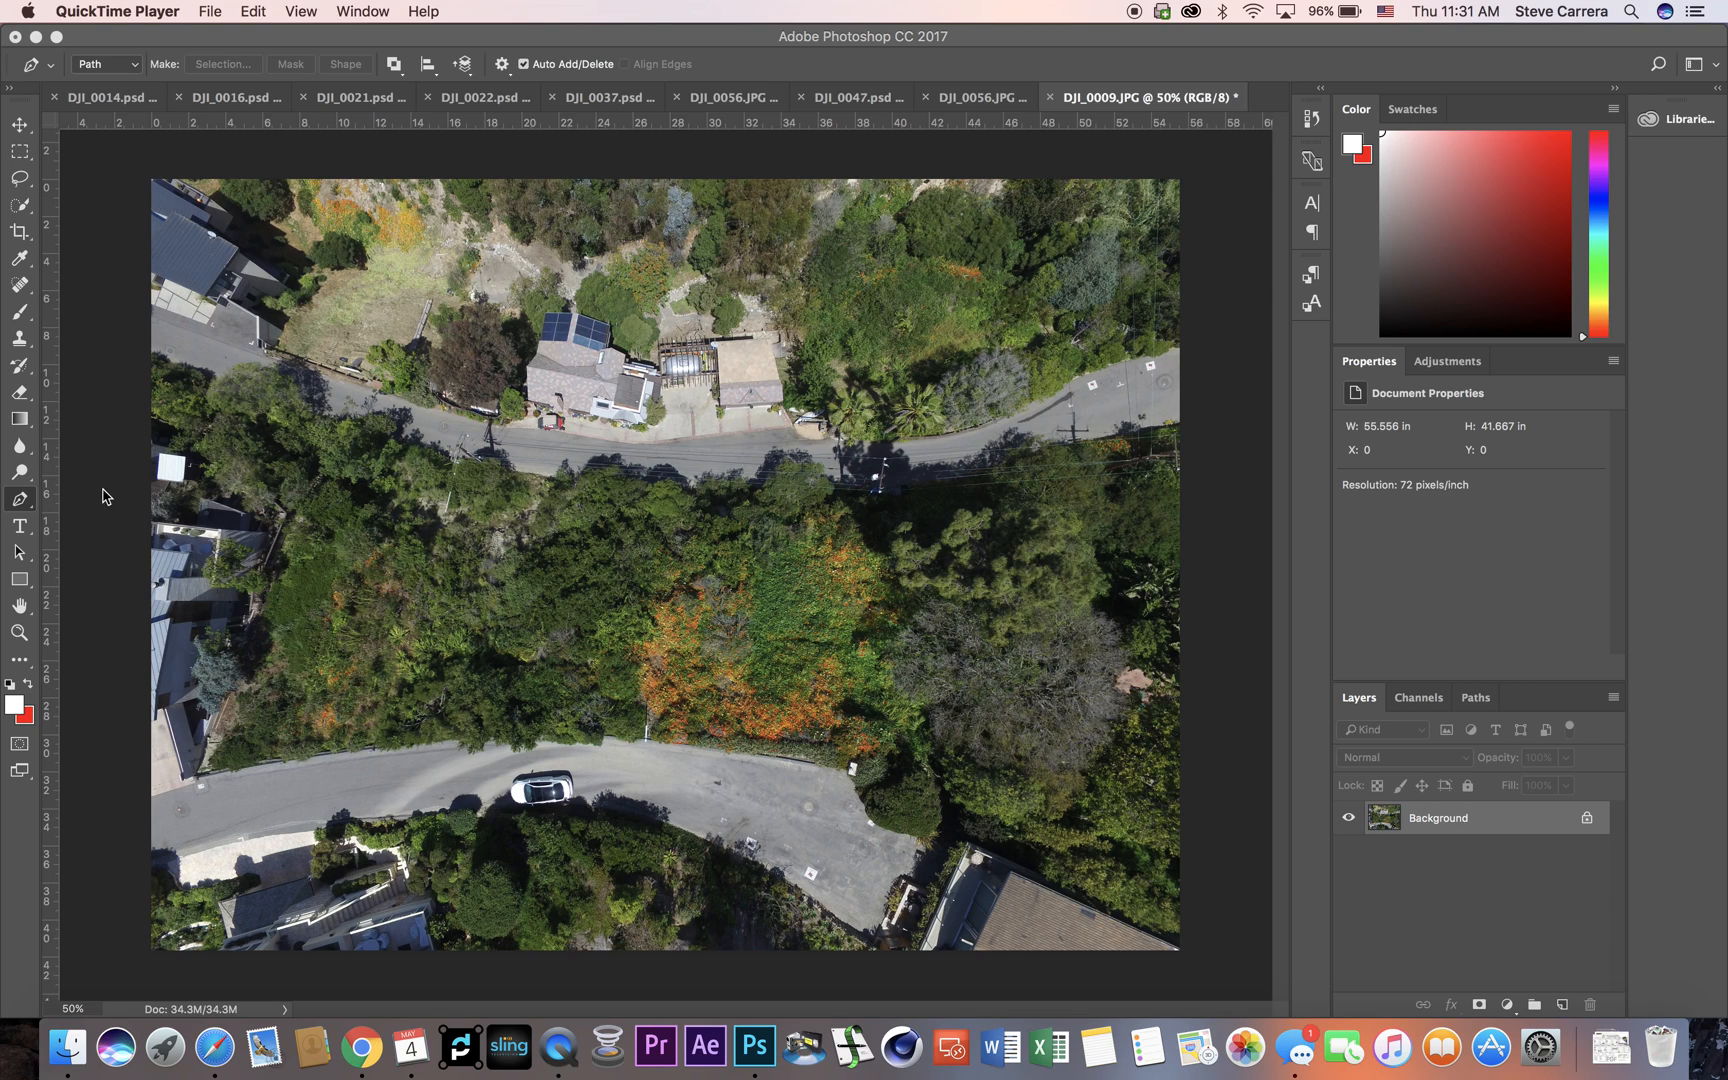
- Begin the lot outline from its upper-left corner down the left edge and along the lower road
{"action": "left_click", "coordinate": [12, 502]}
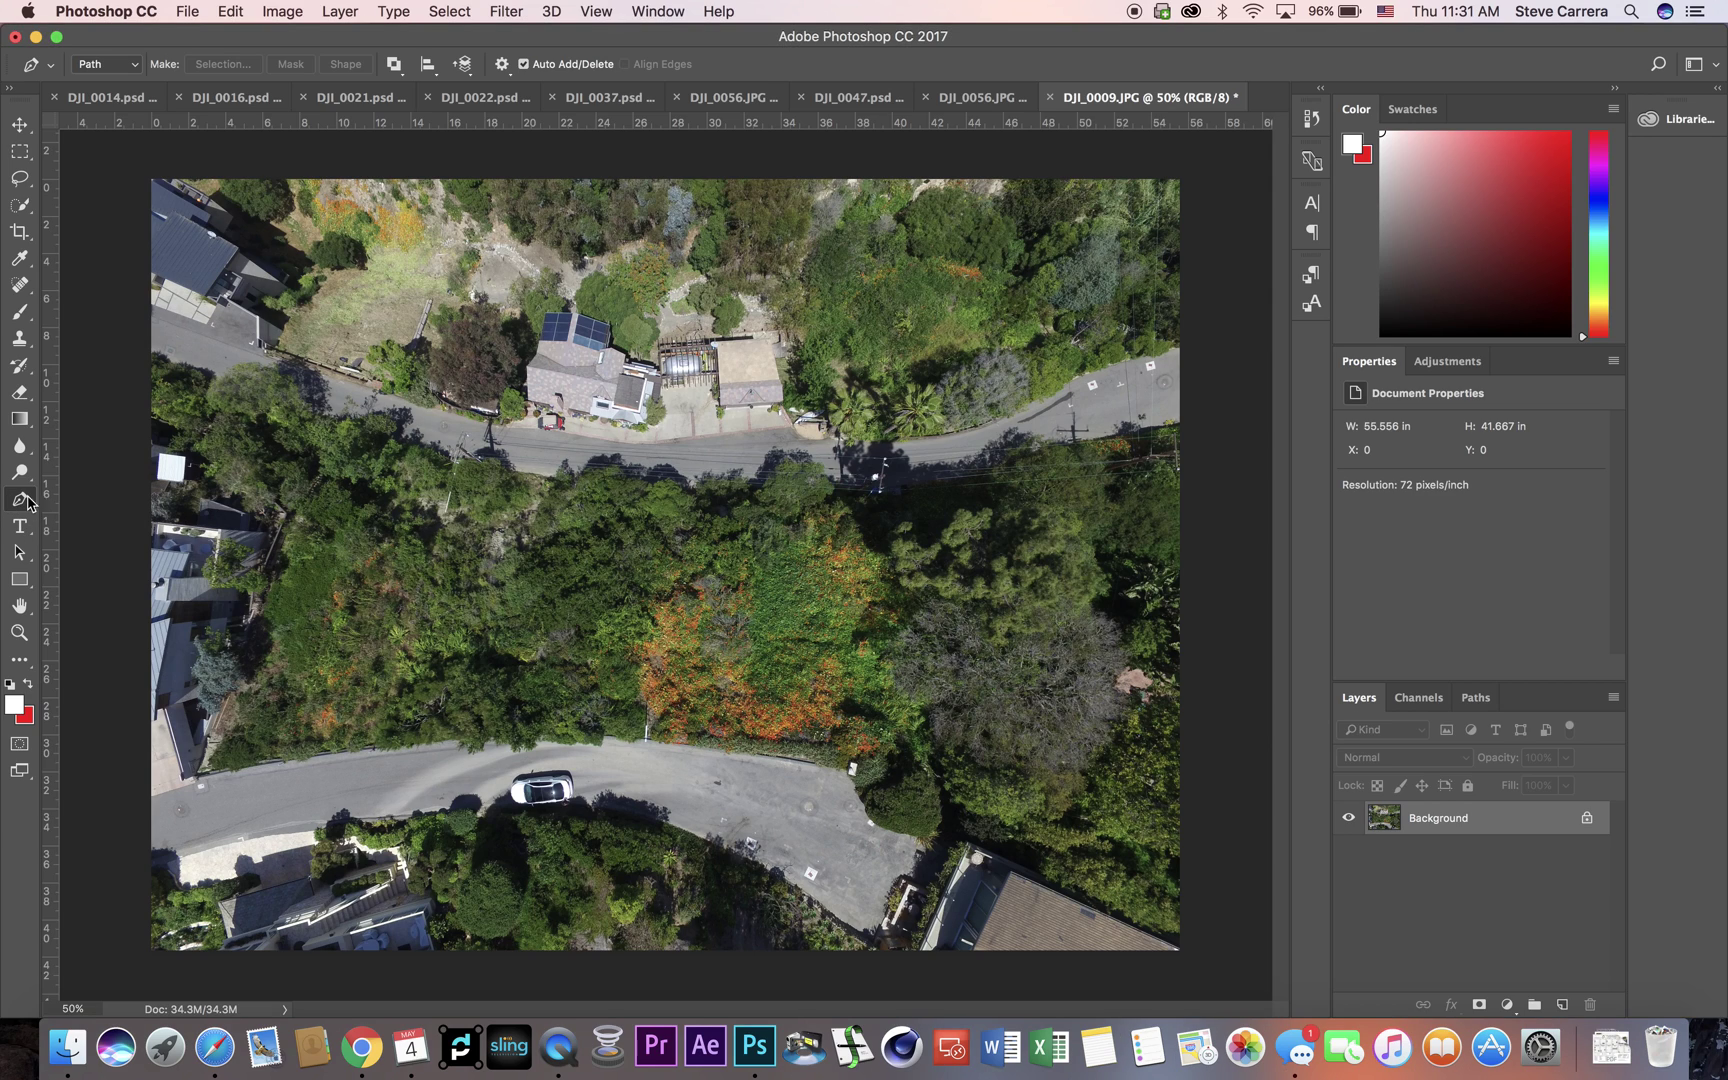
{"action": "left_click", "coordinate": [313, 416]}
{"action": "left_click", "coordinate": [204, 772]}
{"action": "left_click", "coordinate": [594, 735]}
- Continue around the lower-right and right side, then close the outline at the starting point
{"action": "left_click", "coordinate": [865, 762]}
{"action": "left_click", "coordinate": [1043, 606]}
{"action": "left_click", "coordinate": [1036, 448]}
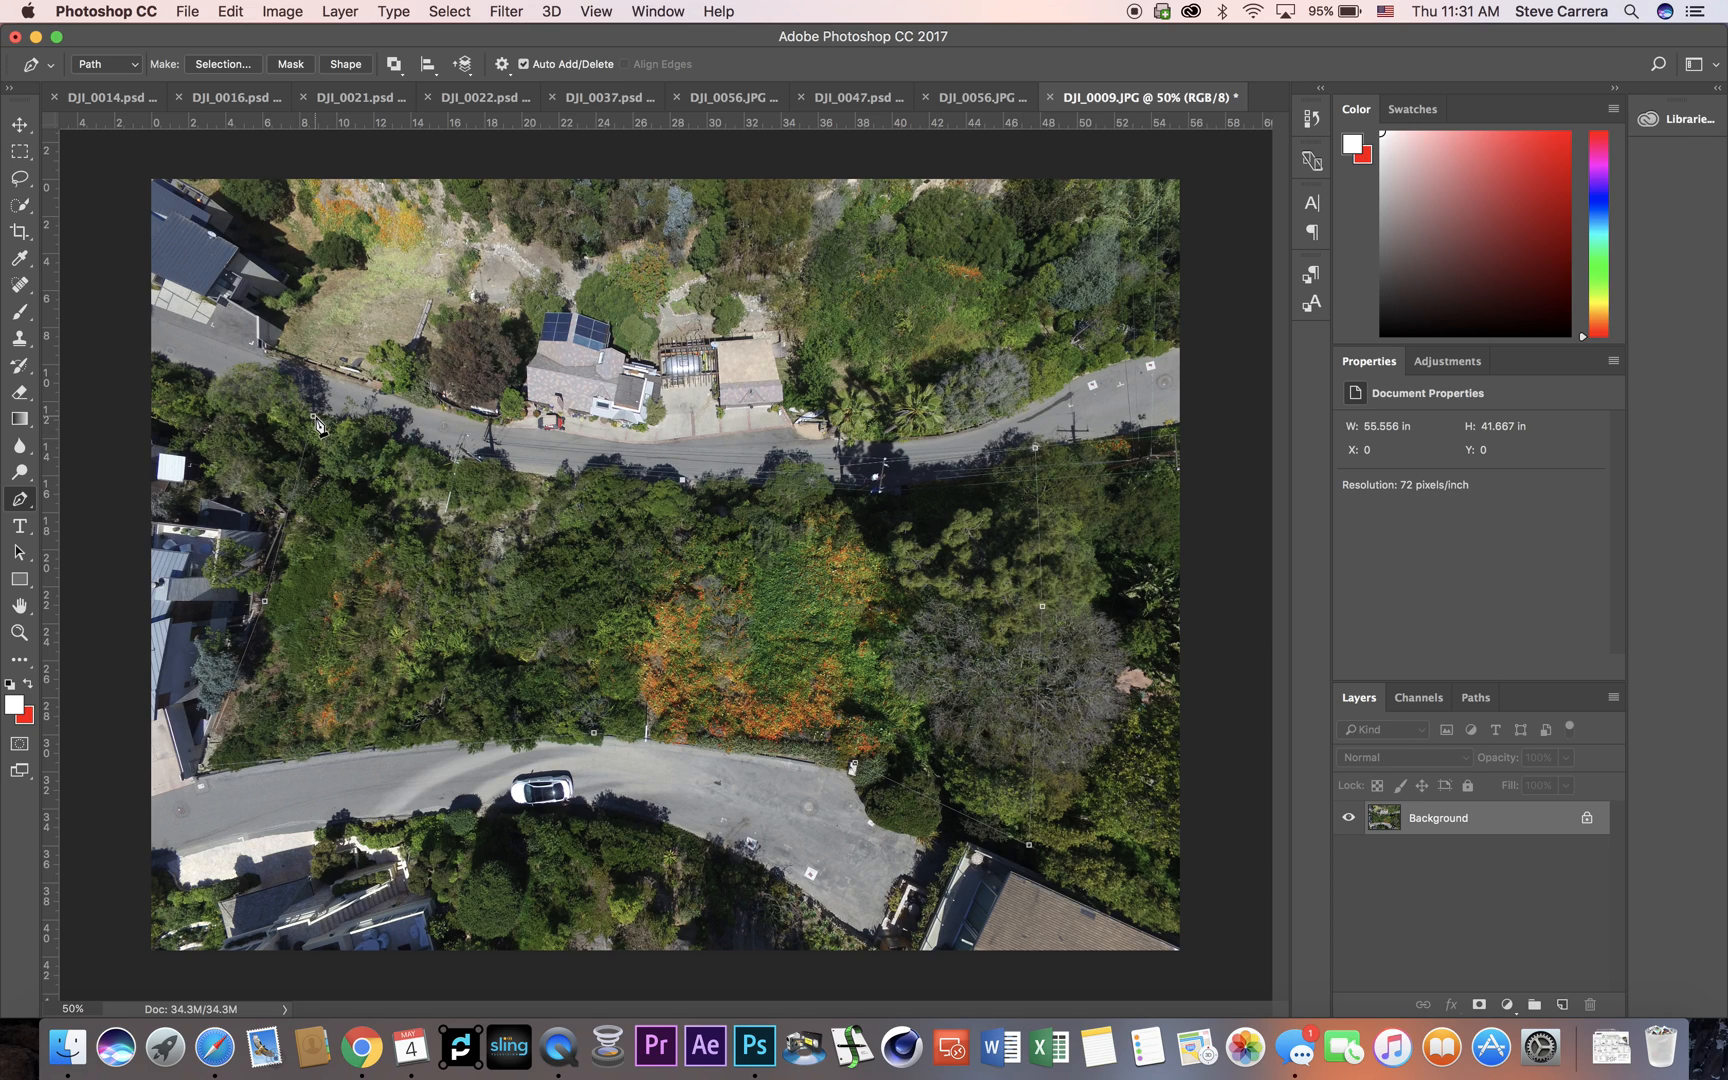
{"action": "left_click", "coordinate": [314, 420]}
- Convert the closed path into the white-filled shape layer Shape 1
{"action": "left_click", "coordinate": [347, 67]}
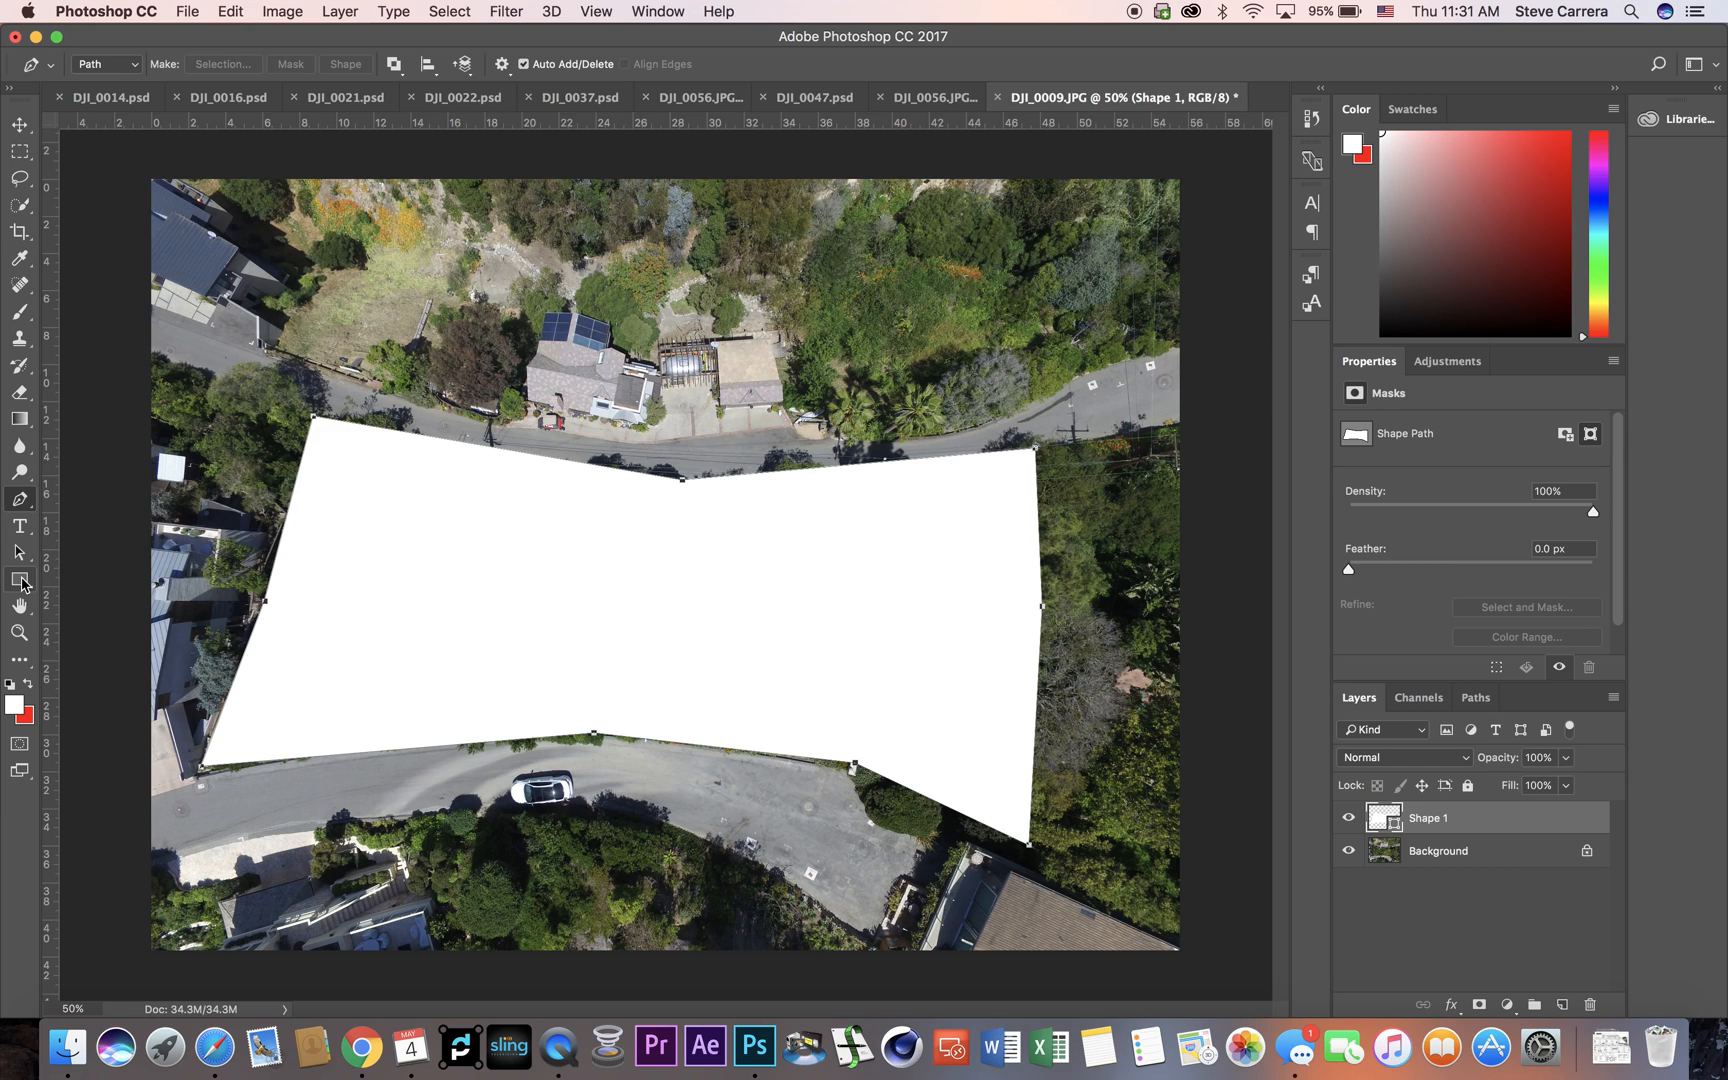
{"action": "left_click", "coordinate": [22, 583]}
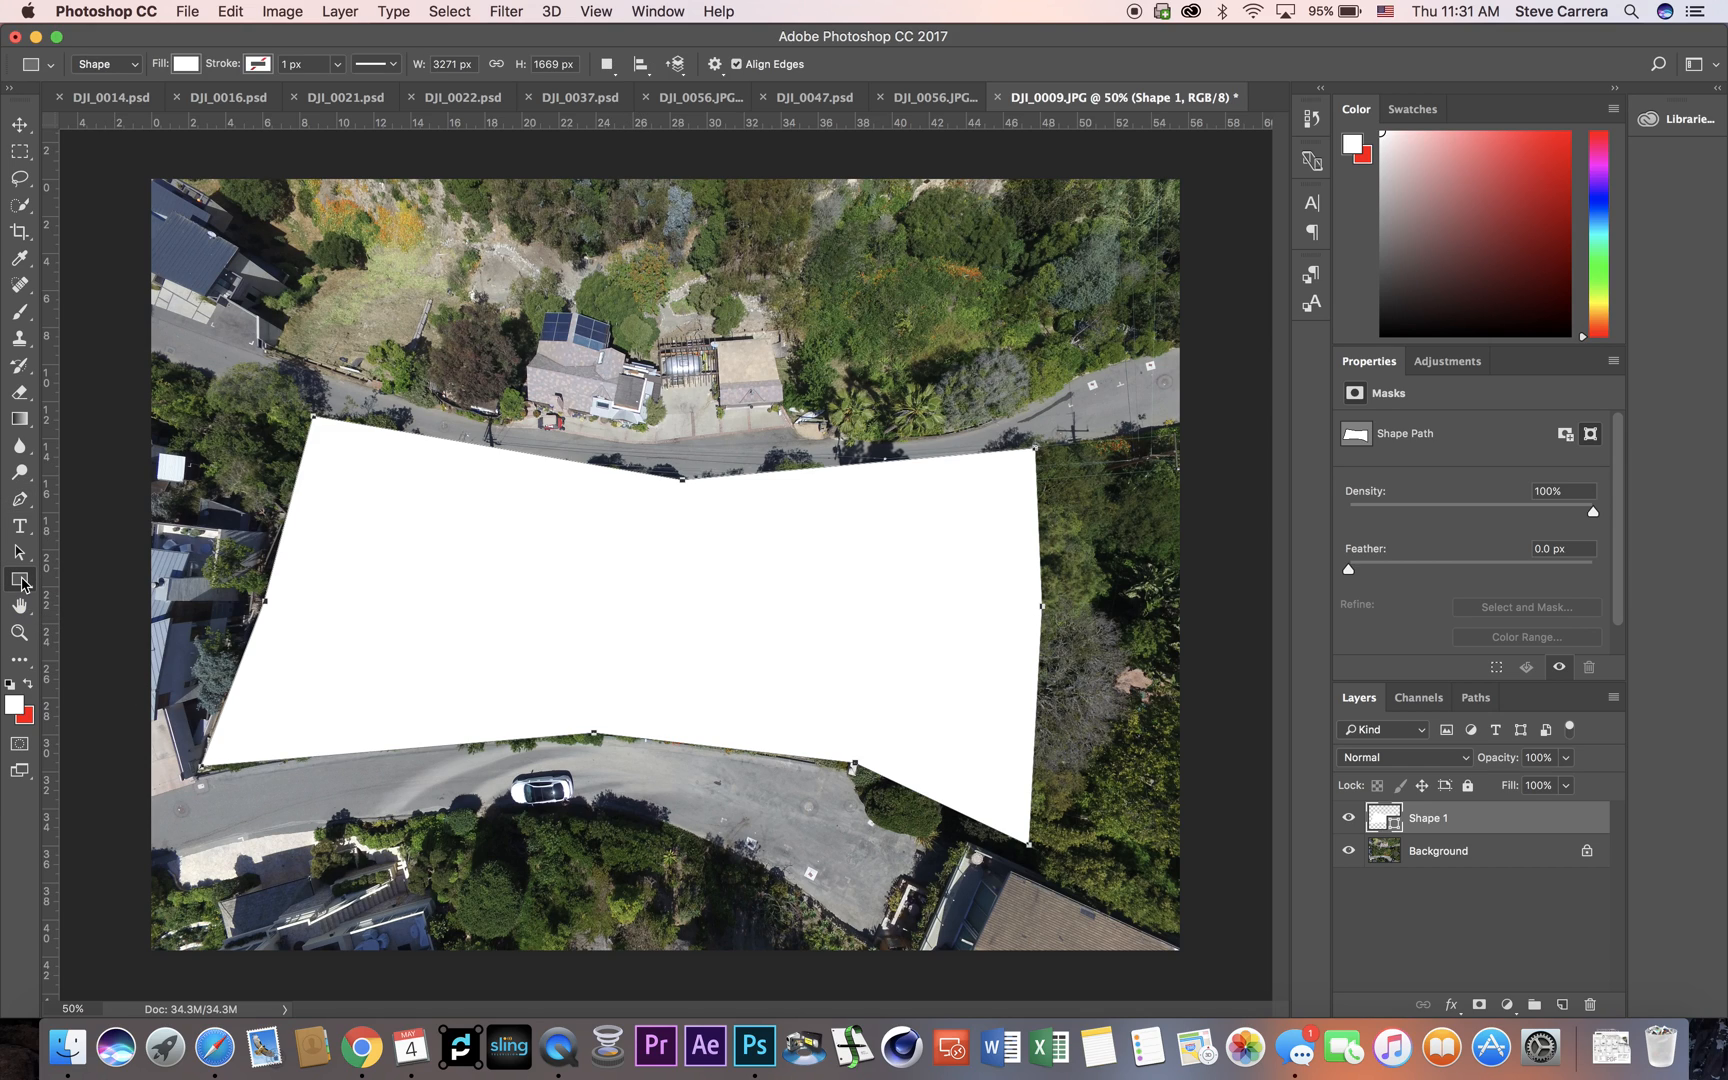
- Set Shape 1 to no fill and a red stroke so the wooded lot shows through
{"action": "left_click", "coordinate": [186, 65]}
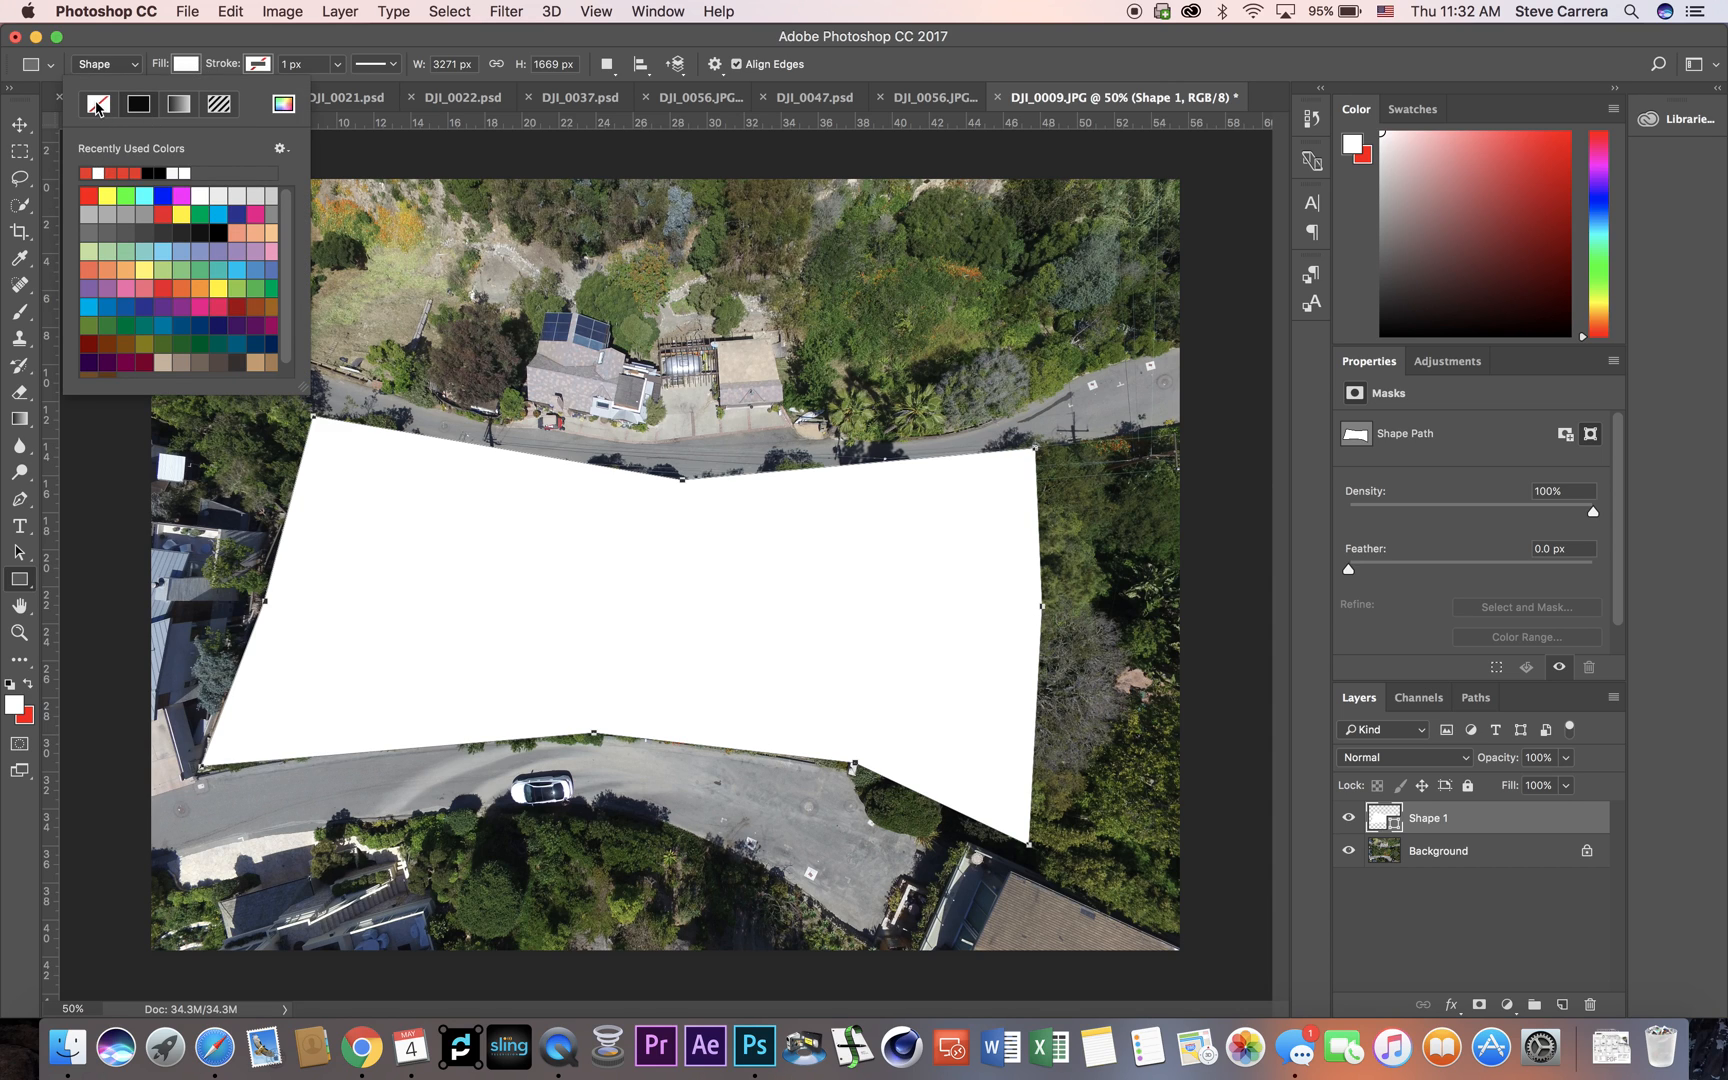
{"action": "left_click", "coordinate": [98, 105]}
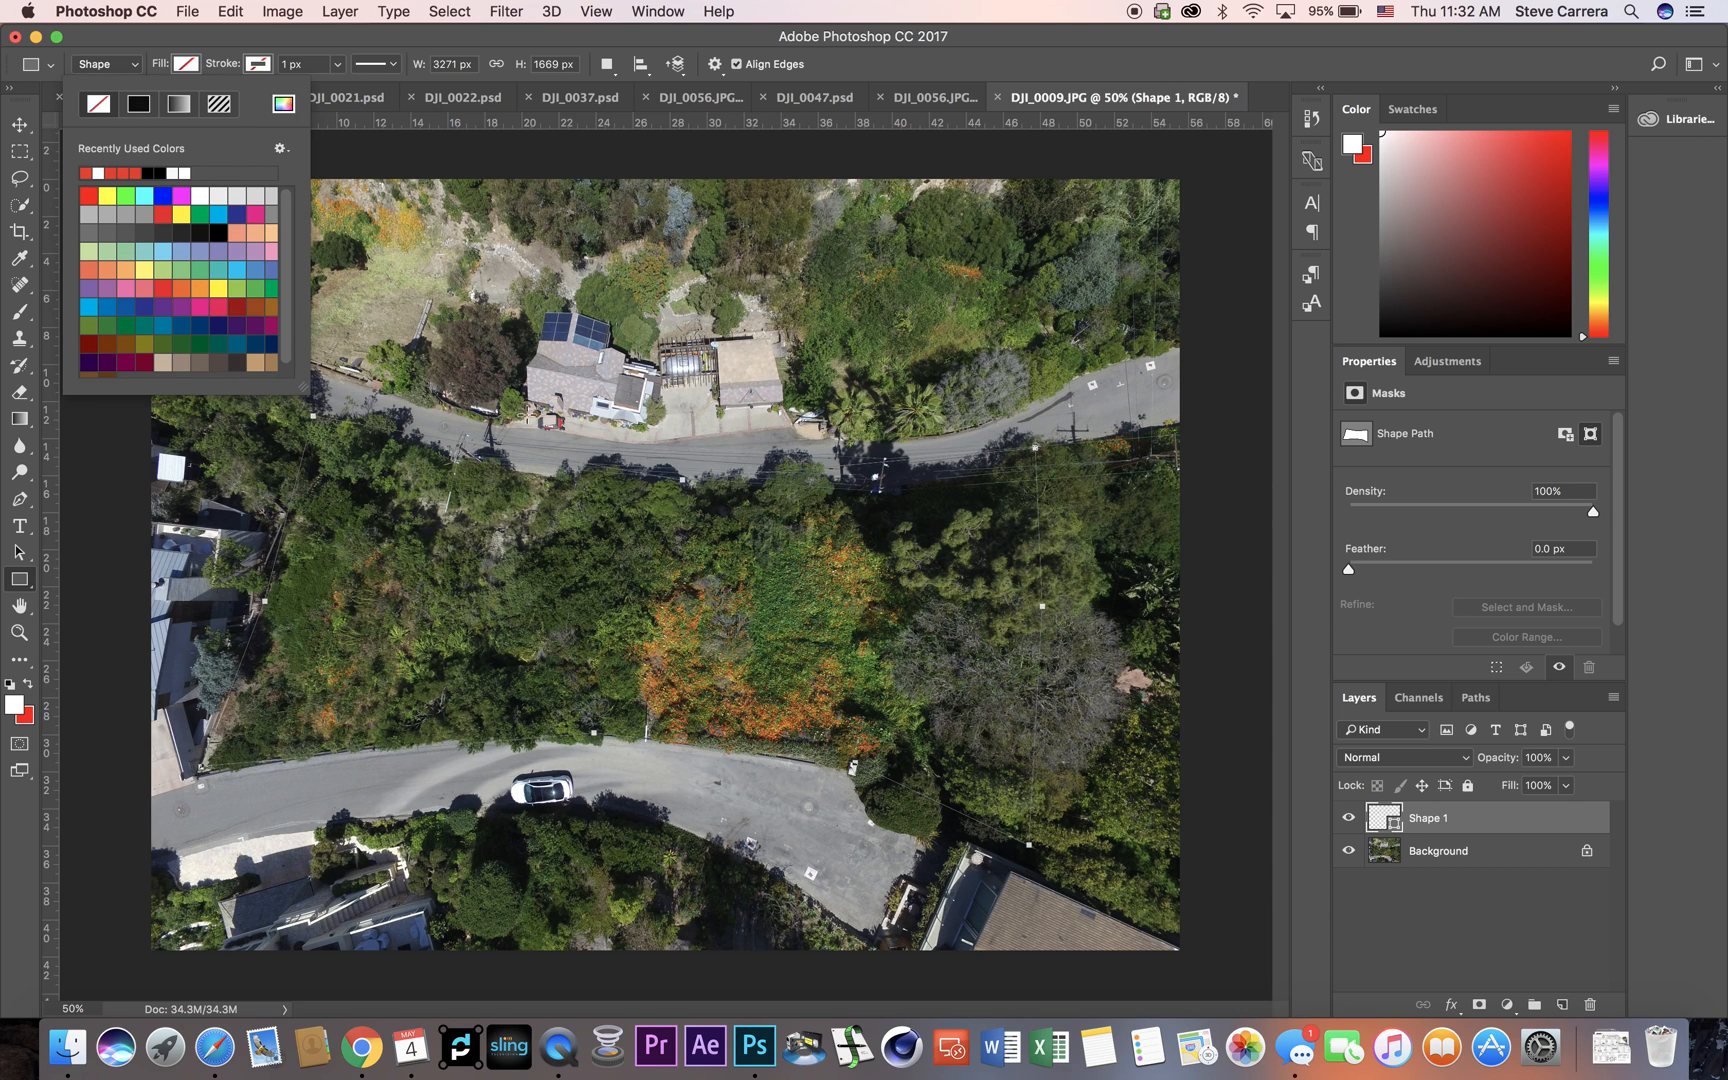
{"action": "left_click", "coordinate": [259, 66]}
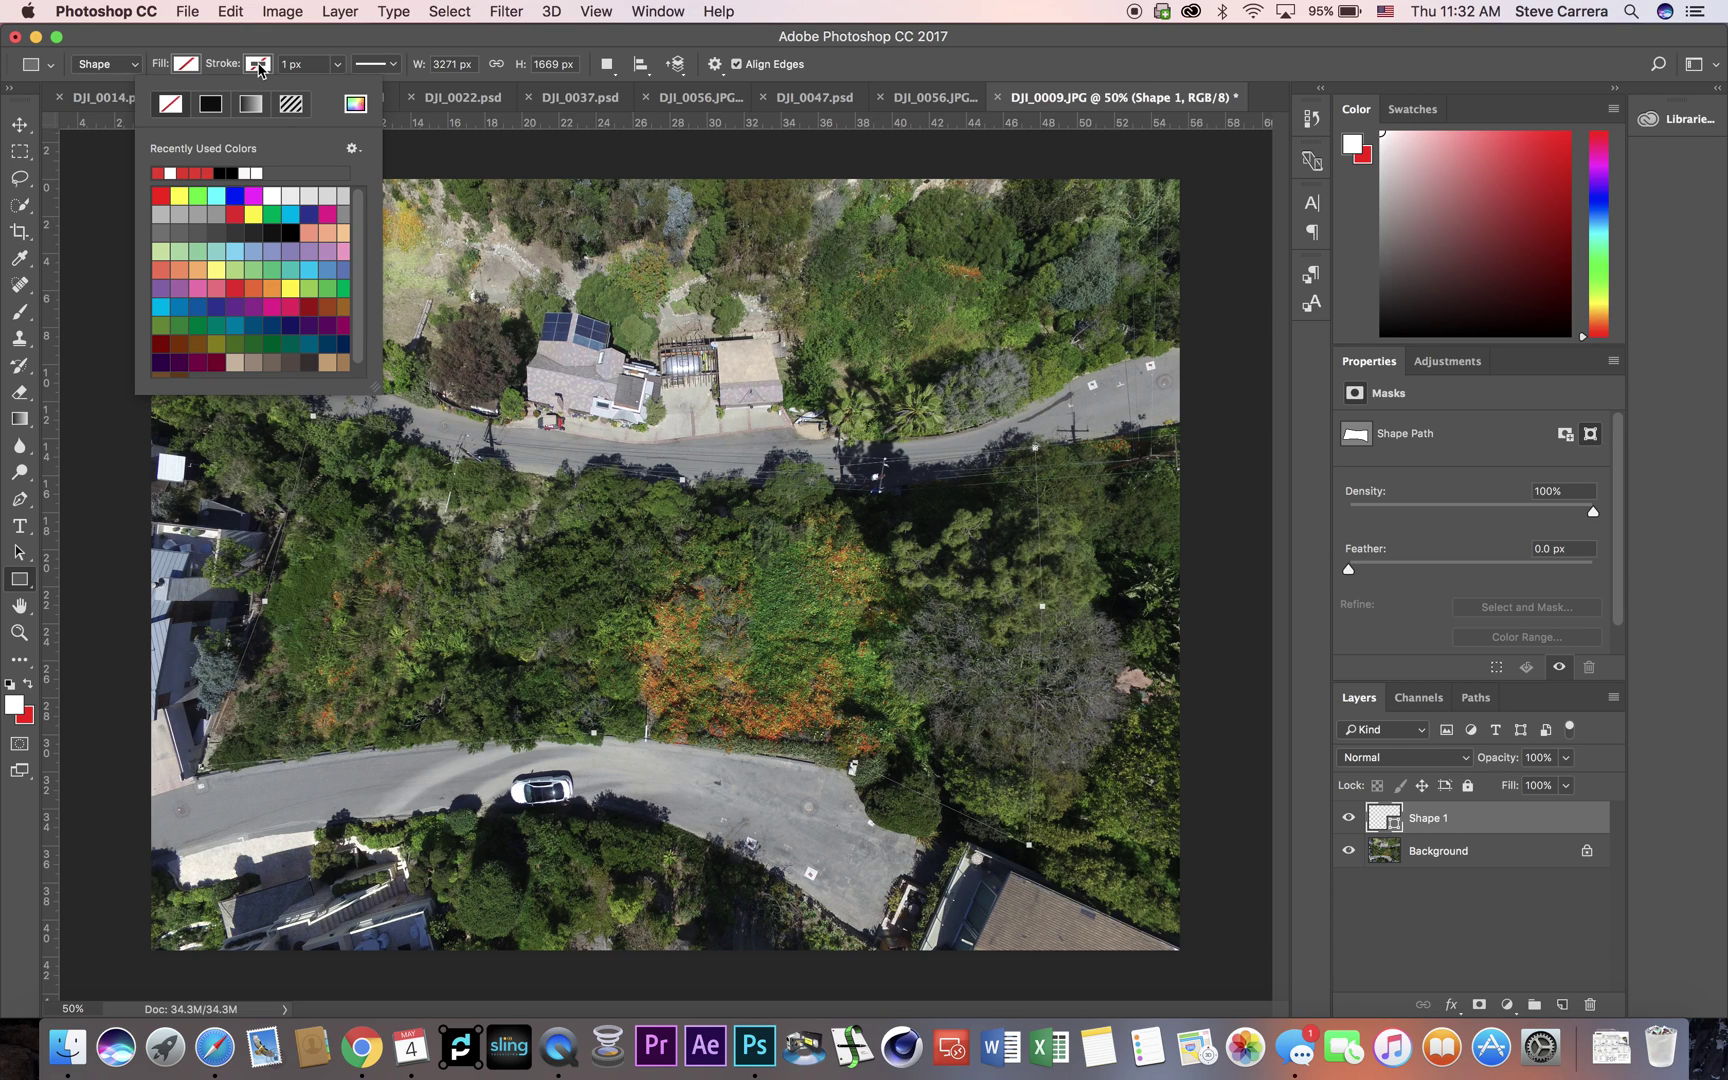
{"action": "left_click", "coordinate": [162, 193]}
- Set the red outline's stroke width to 10 px
{"action": "left_click", "coordinate": [283, 64]}
{"action": "left_click", "coordinate": [312, 62]}
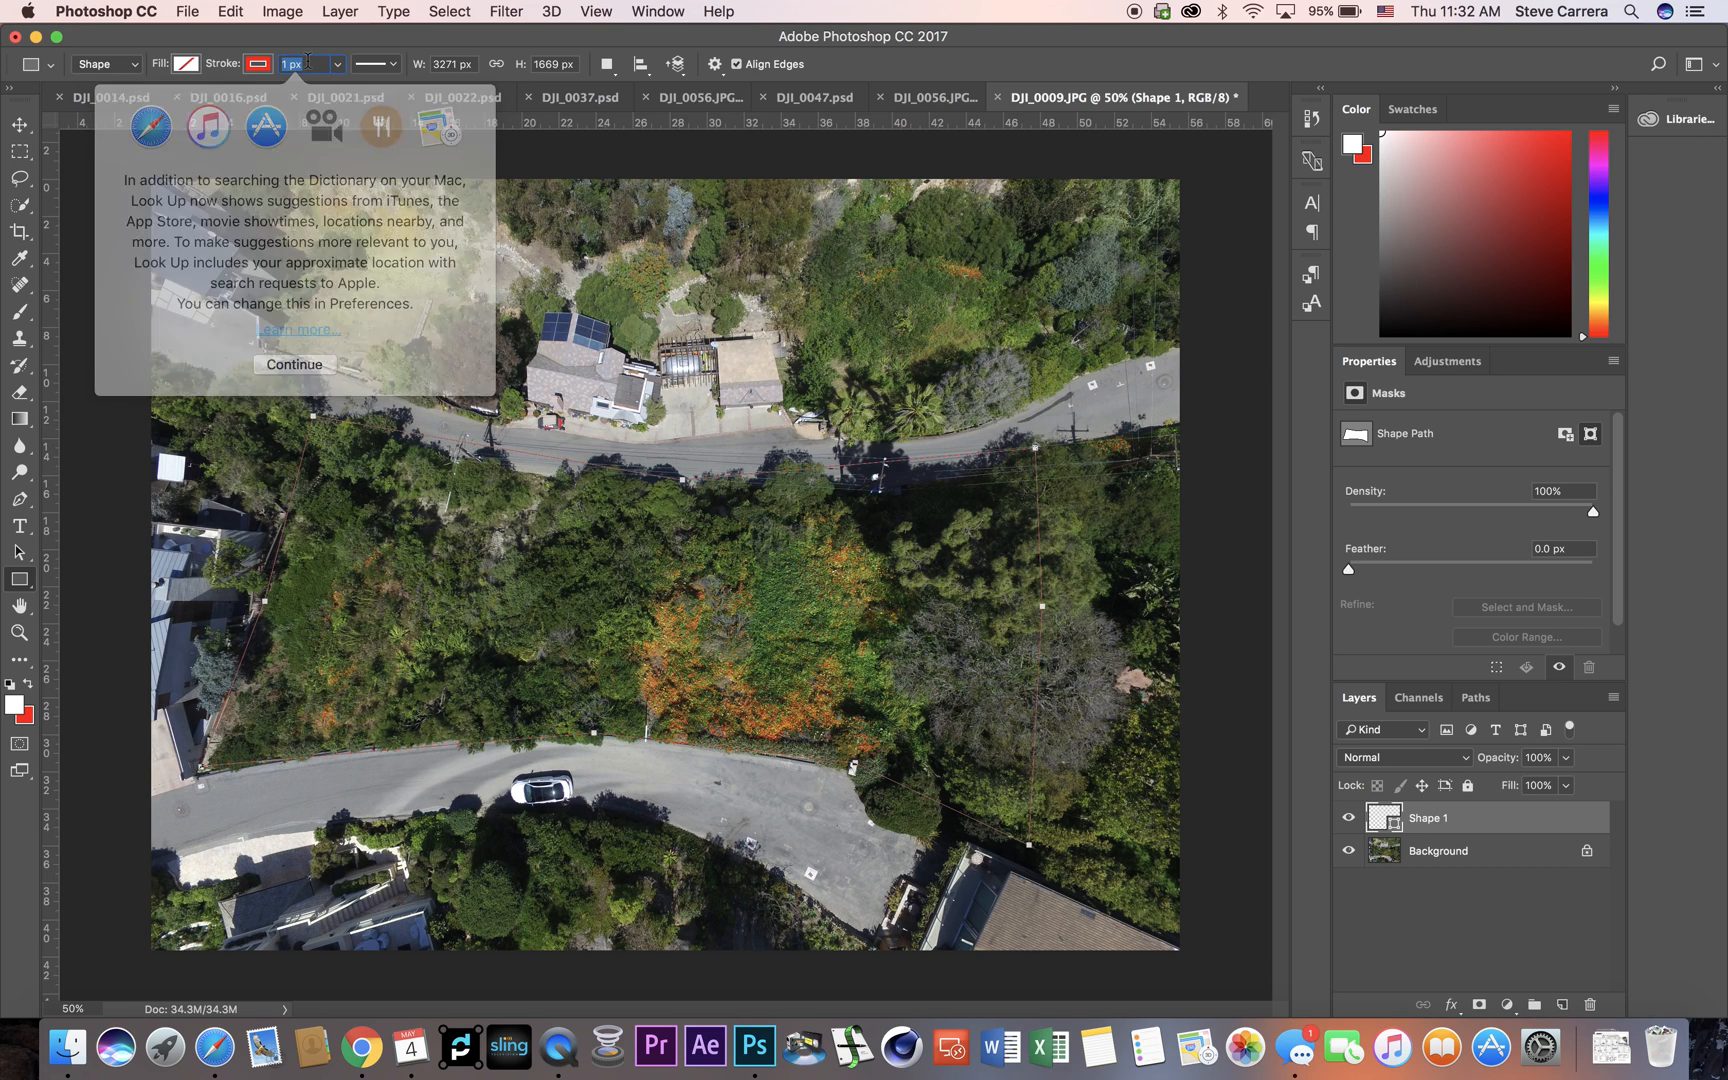
{"action": "key", "text": "Return"}
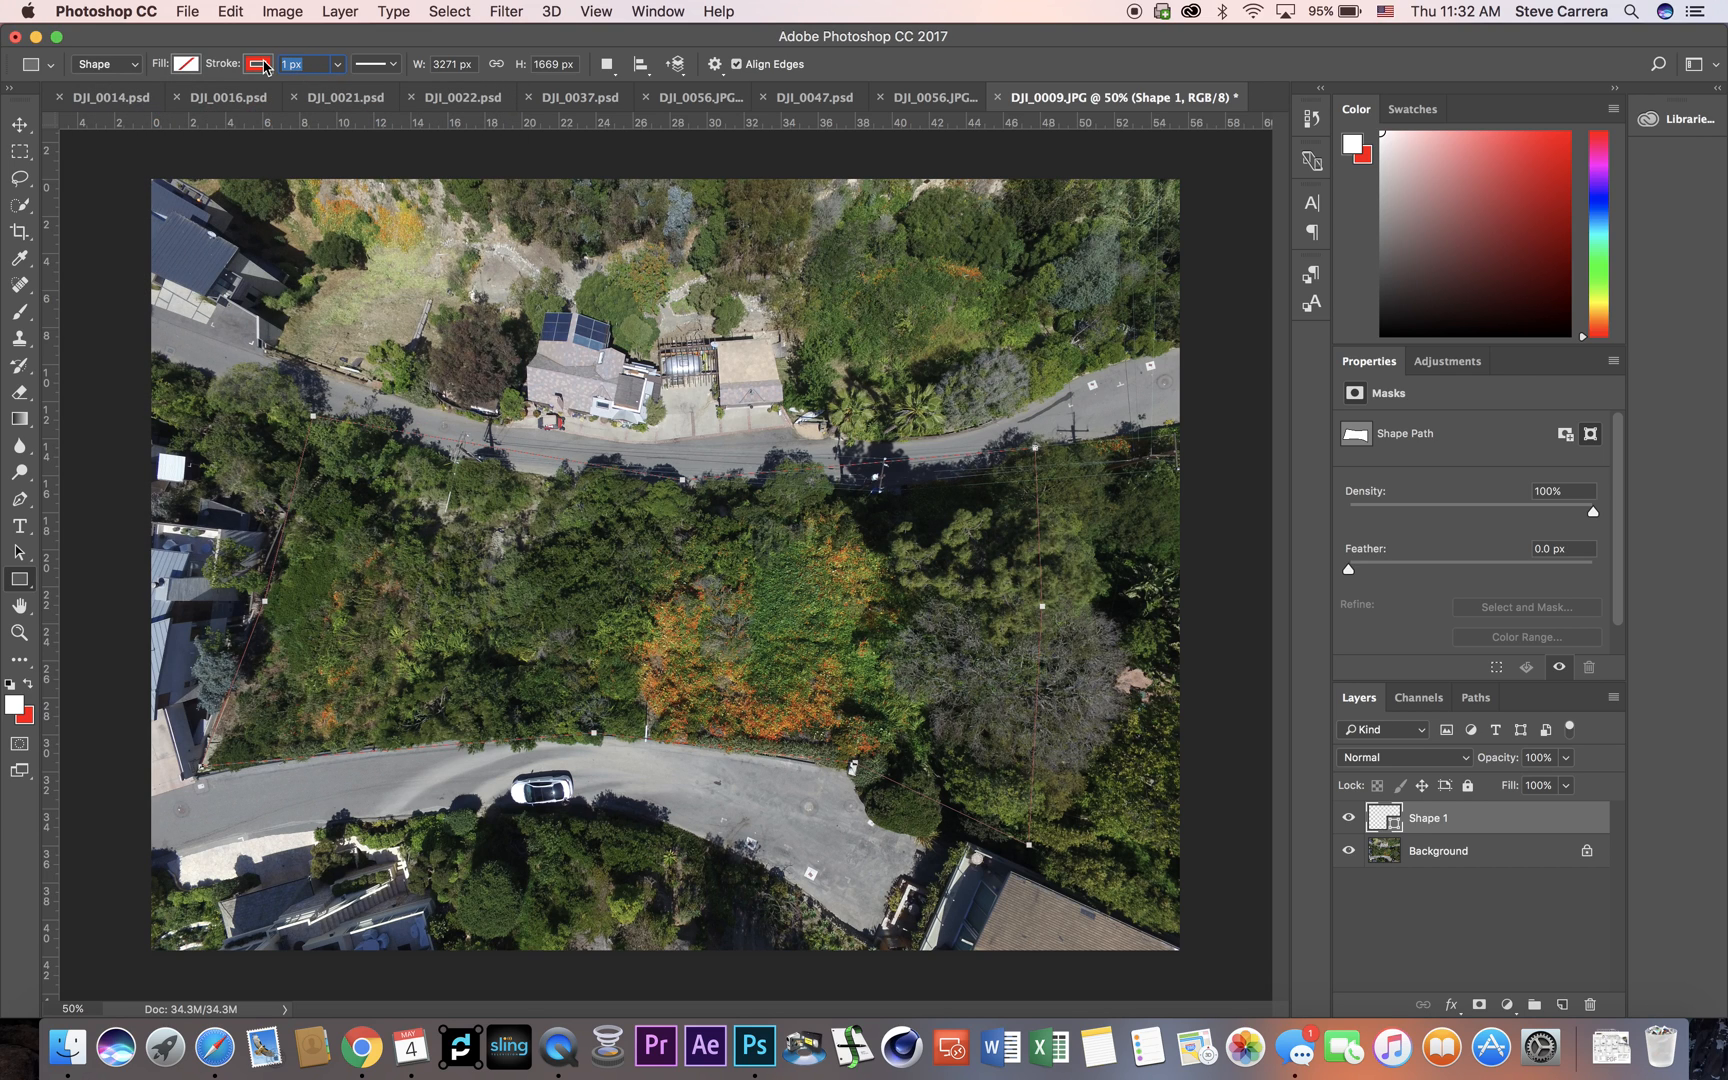
{"action": "type", "text": "10"}
{"action": "key", "text": "Return"}
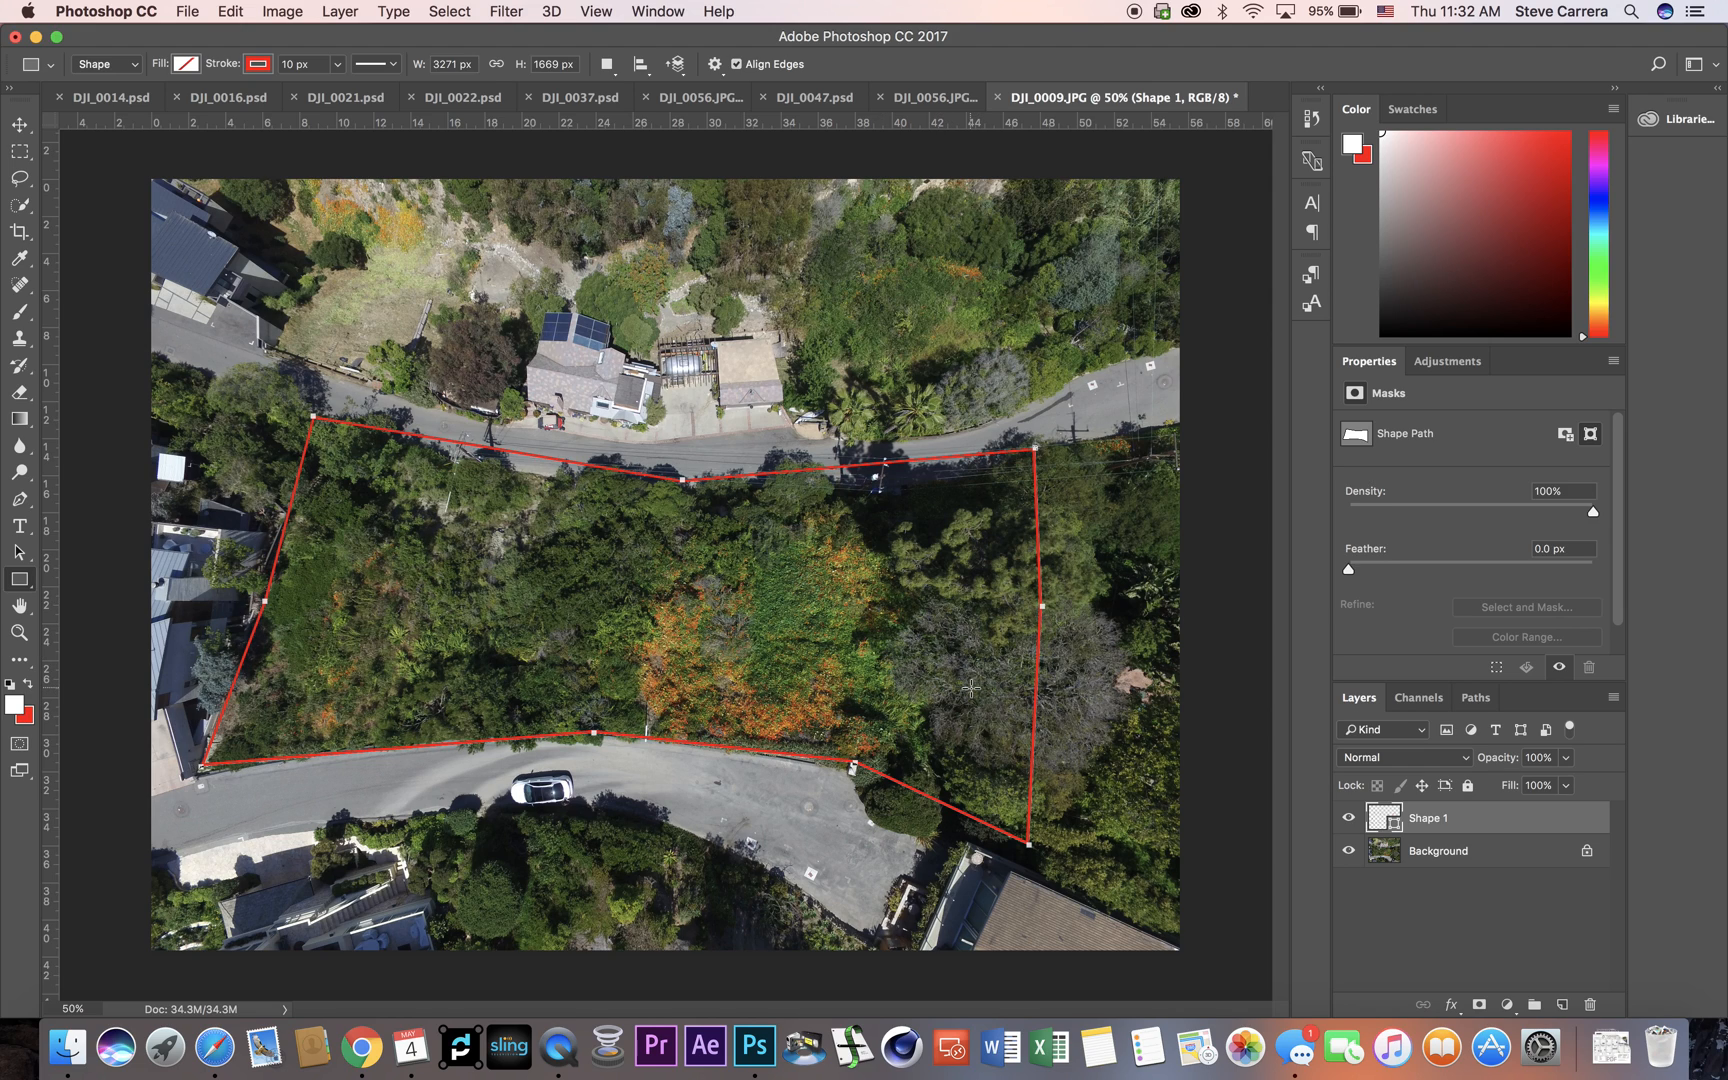
- Reselect the Shape 1 layer and reveal its outline's editable anchor points with the Pen tool
{"action": "left_click", "coordinate": [1491, 864]}
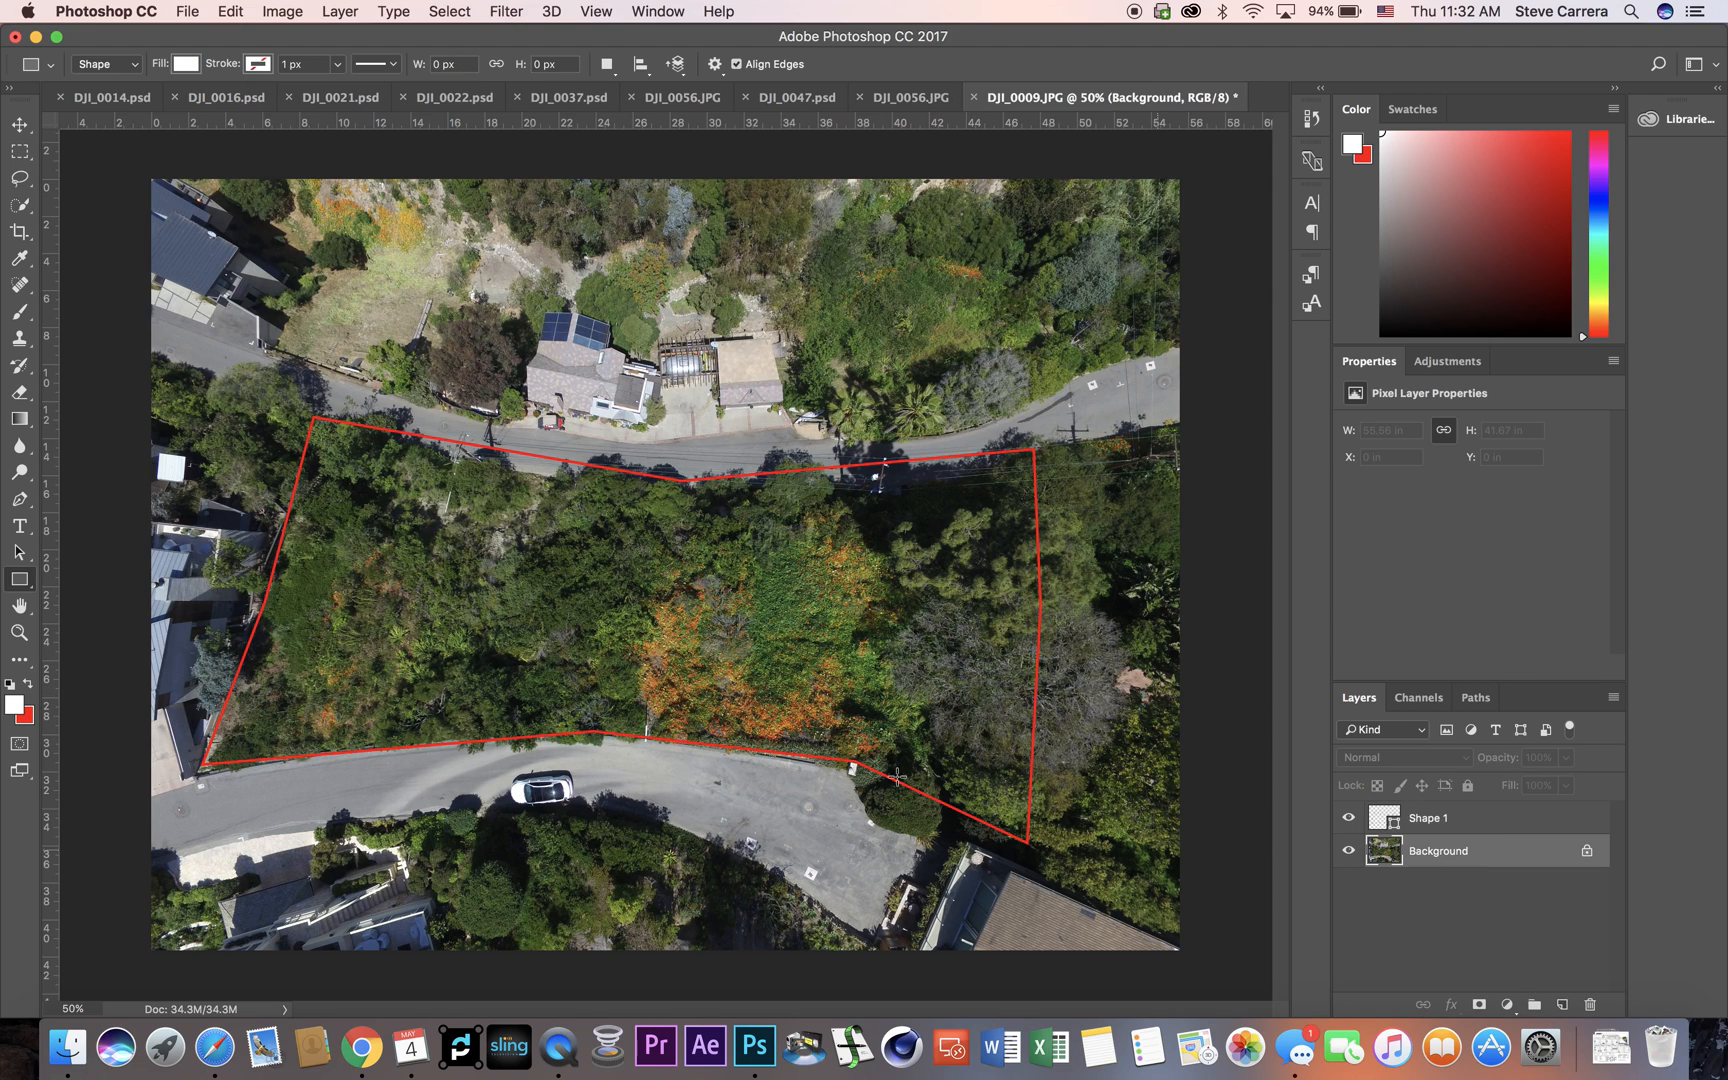
{"action": "left_click", "coordinate": [1472, 823]}
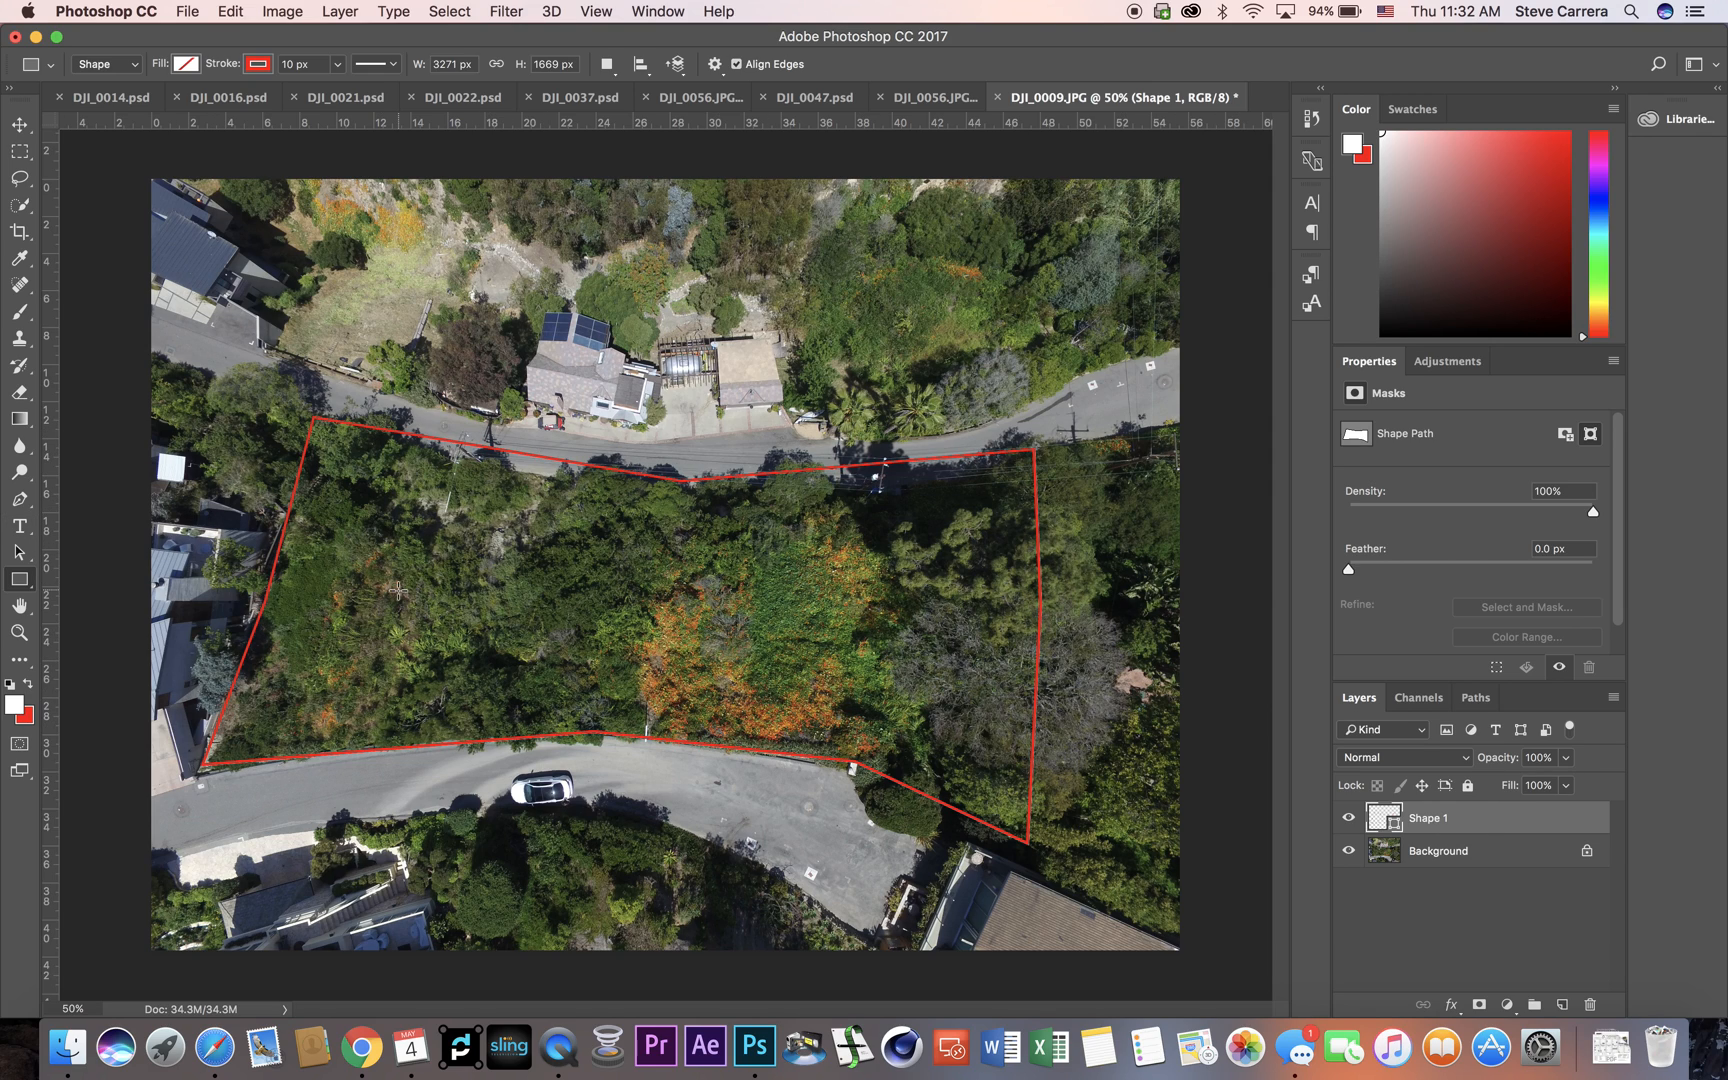
{"action": "left_click", "coordinate": [20, 499]}
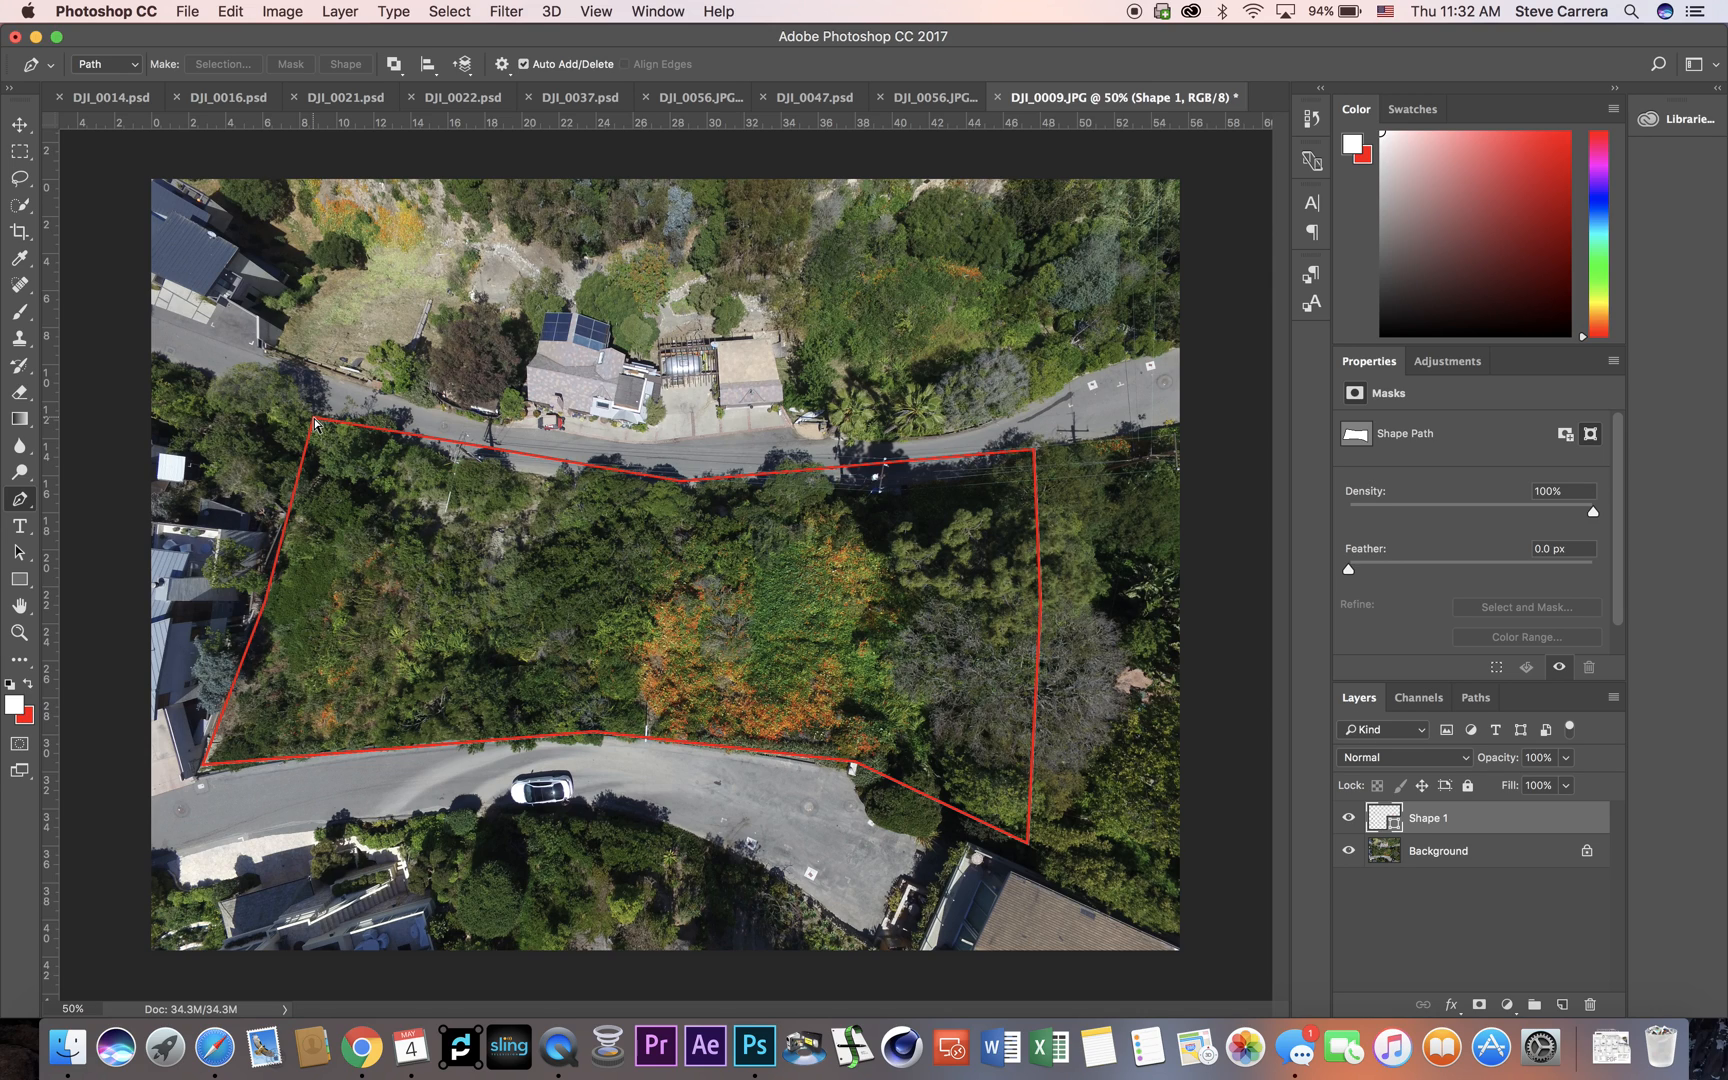
{"action": "left_click", "coordinate": [315, 419], "text": "super"}
- Drag the top-left, top-middle and top-right anchors up to the upper road's far edge
{"action": "left_click", "coordinate": [317, 424]}
{"action": "mouse_move", "coordinate": [315, 343]}
{"action": "left_mouse_down"}
{"action": "mouse_move", "coordinate": [340, 306]}
{"action": "mouse_move", "coordinate": [324, 407]}
{"action": "left_mouse_up"}
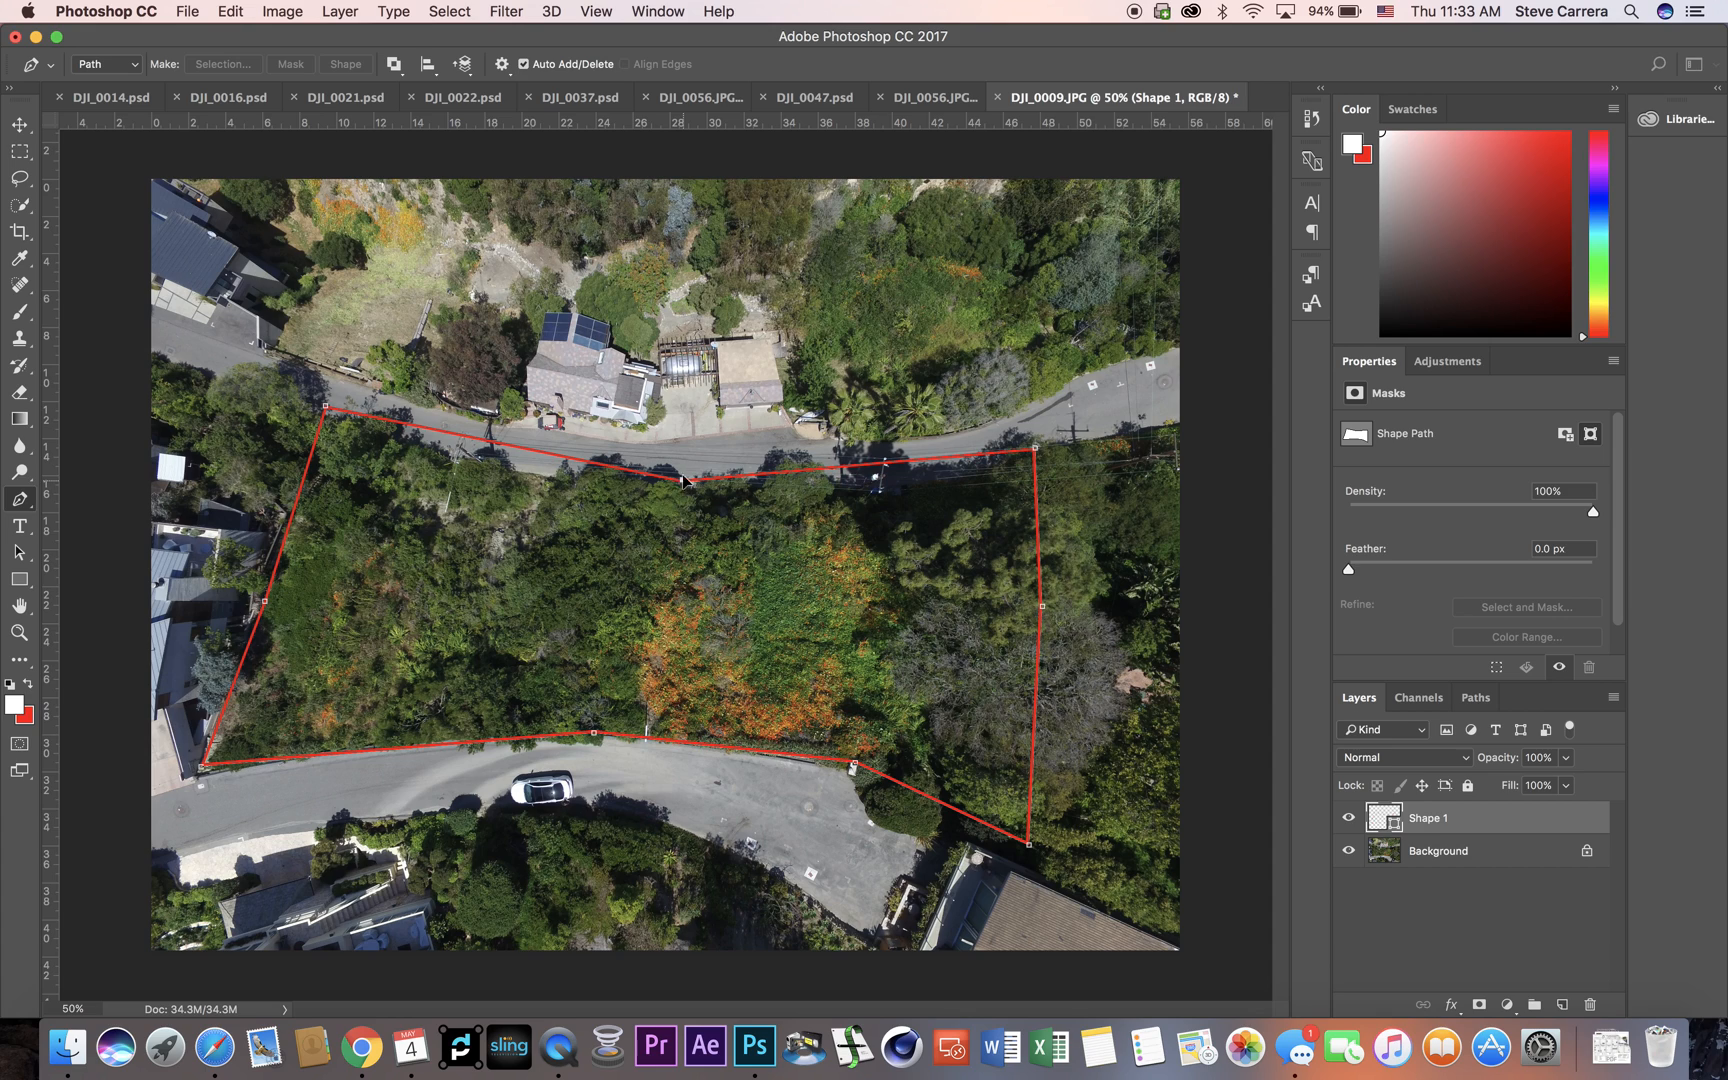
{"action": "left_click_drag", "start_coordinate": [684, 482], "coordinate": [685, 434]}
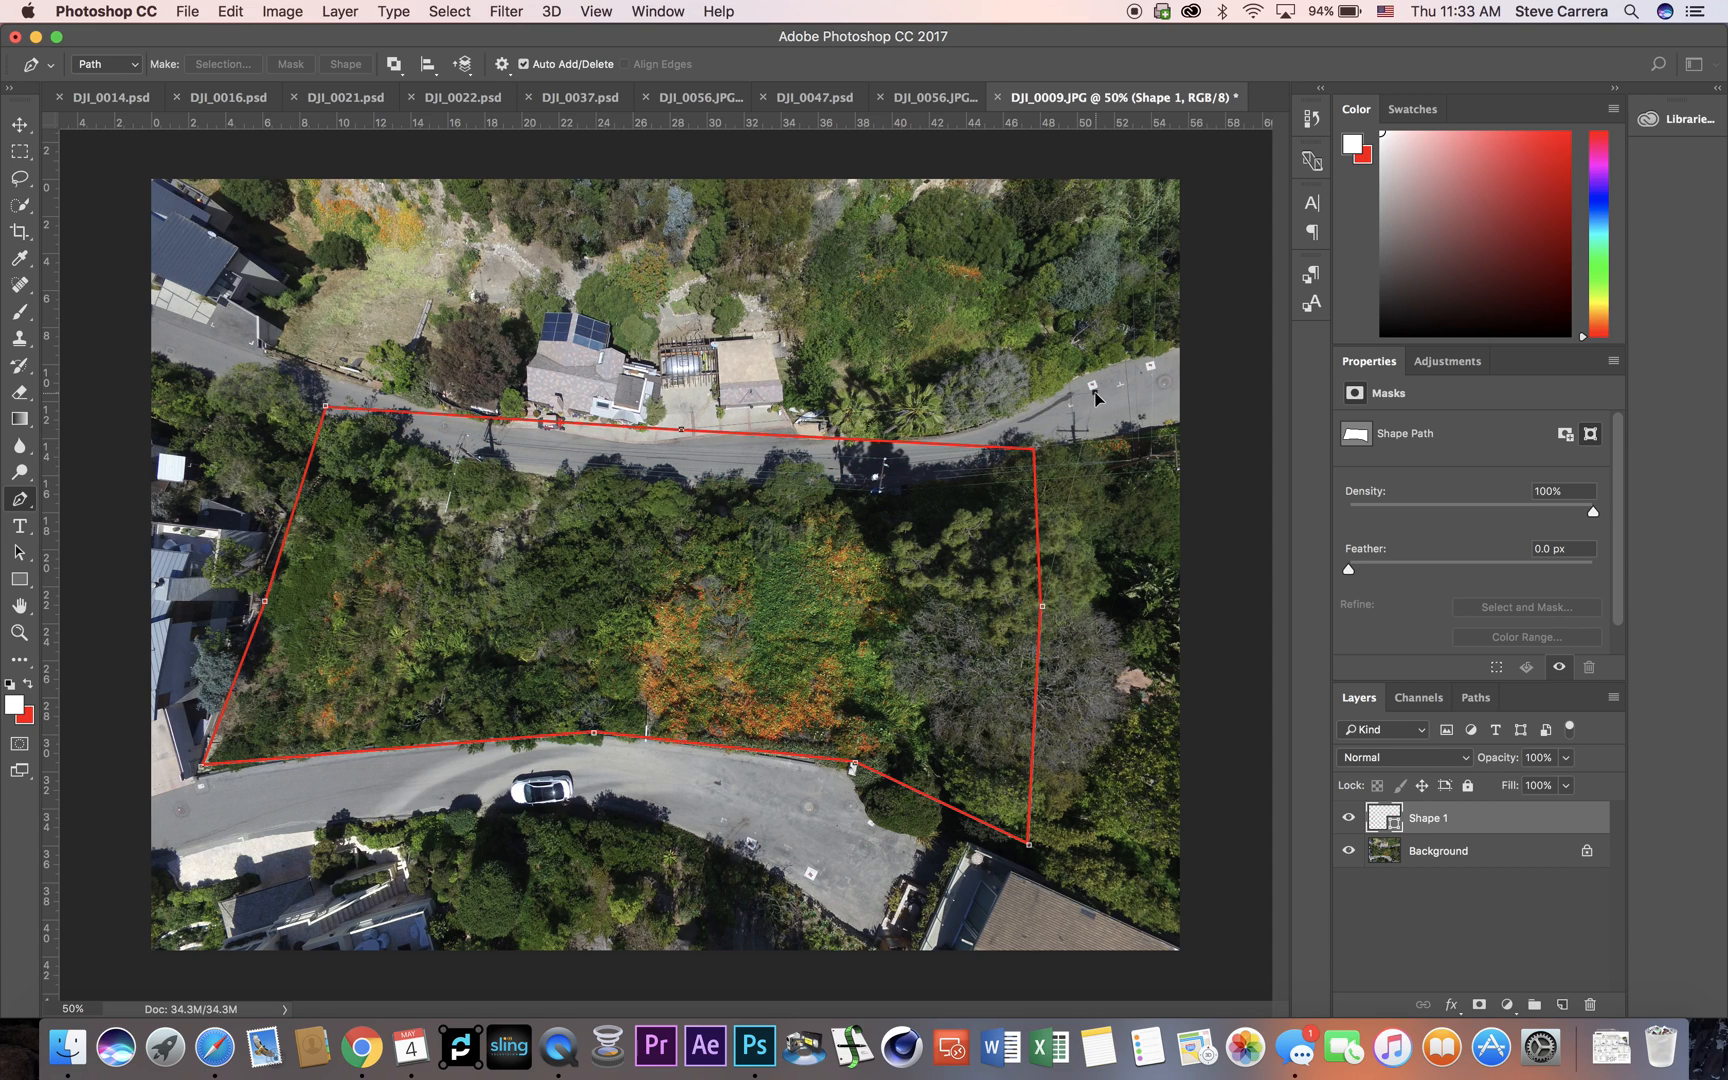
{"action": "left_click_drag", "start_coordinate": [1037, 447], "coordinate": [1093, 395]}
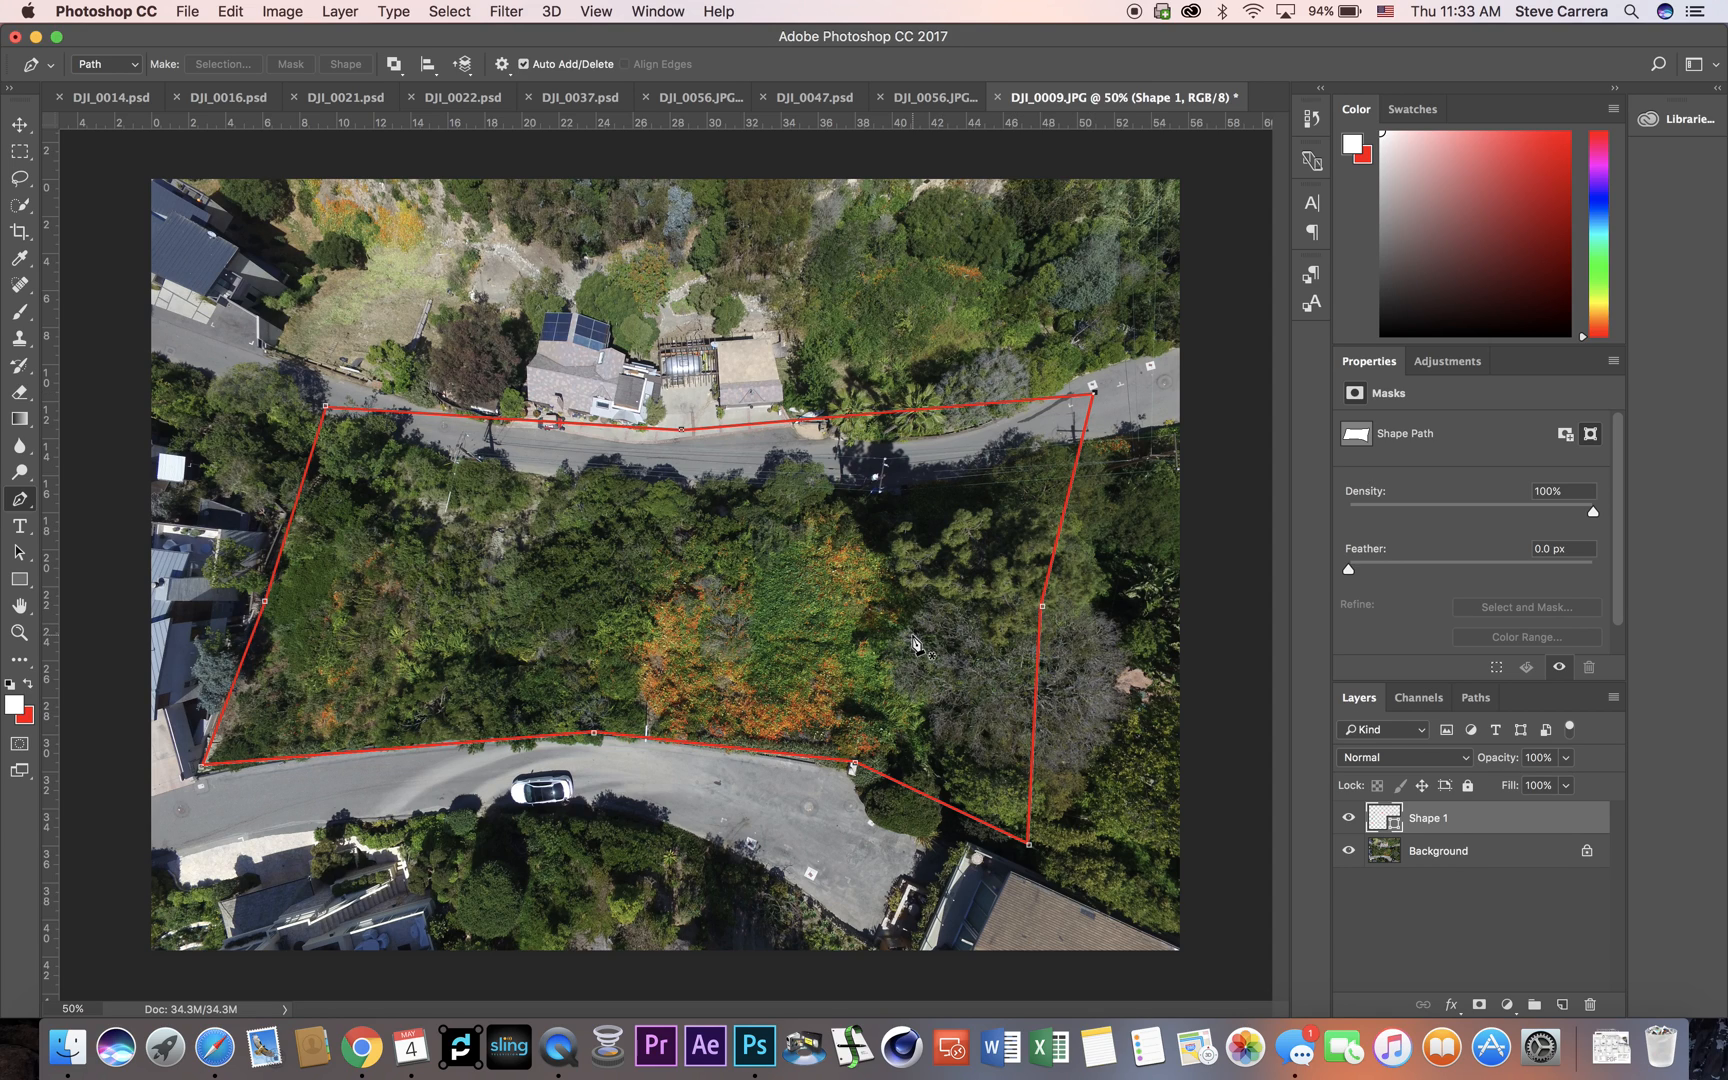